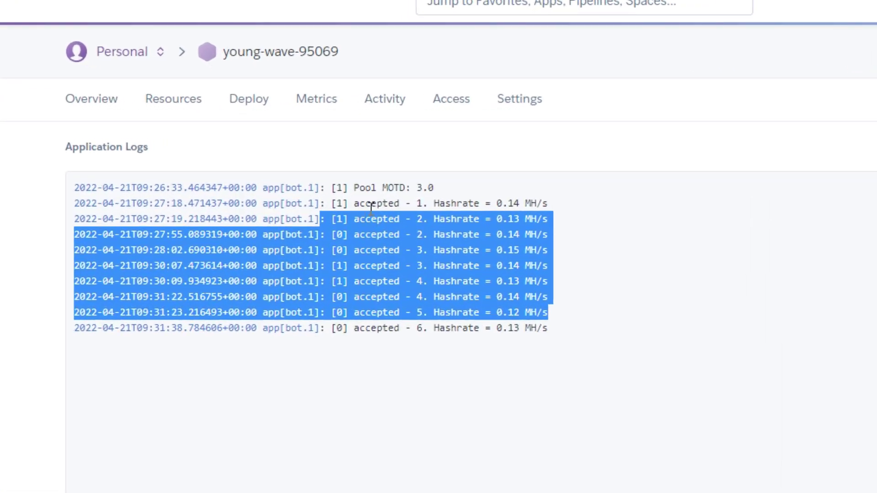
Highlight the recent accepted-share log lines and the node-miner's 262.93 kH/s hashrate in the wallet
left_click_drag(348, 203, 625, 333)
left_click(628, 340)
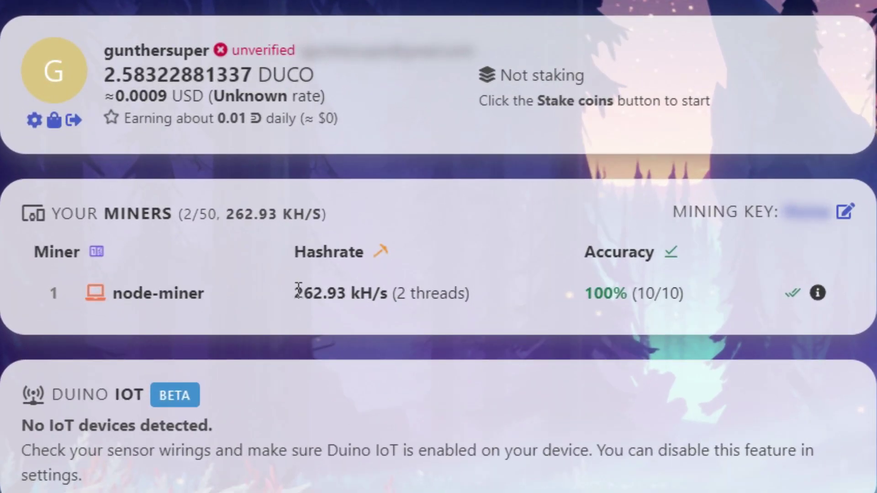
left_click_drag(173, 181, 222, 183)
left_click(402, 298)
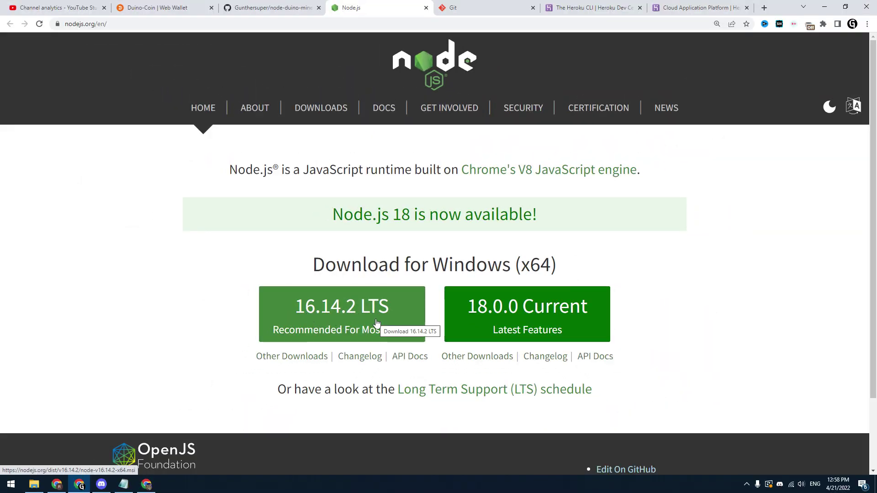
Review the Git and Heroku CLI download pages, then return to the Heroku homepage for sign-up
left_click(463, 4)
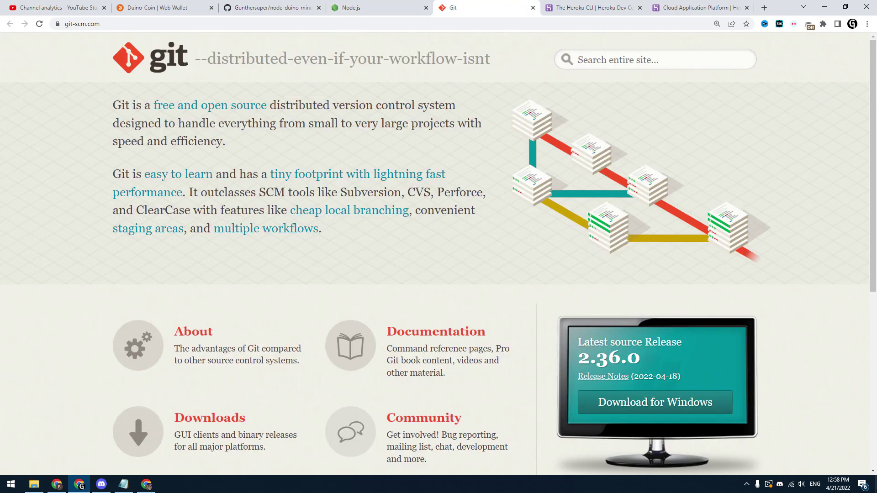
scroll(834, 425, "down", 2)
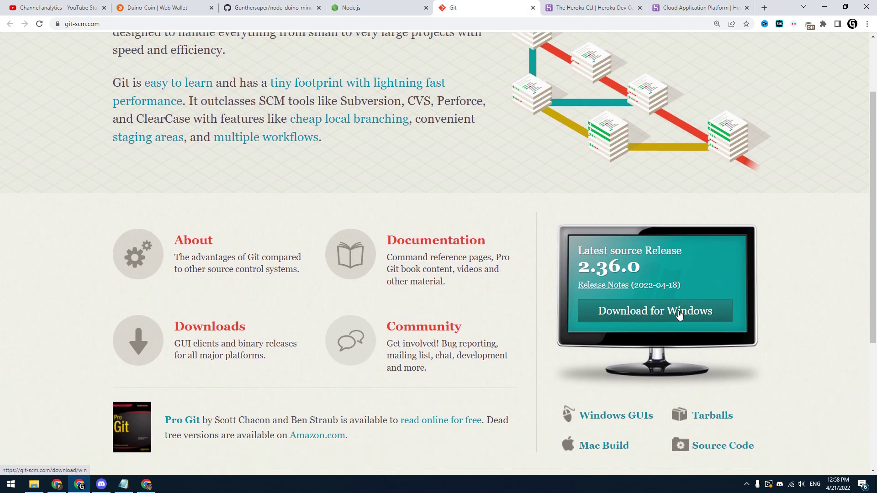
left_click(589, 5)
scroll(544, 277, "down", 4)
scroll(552, 272, "down", 3)
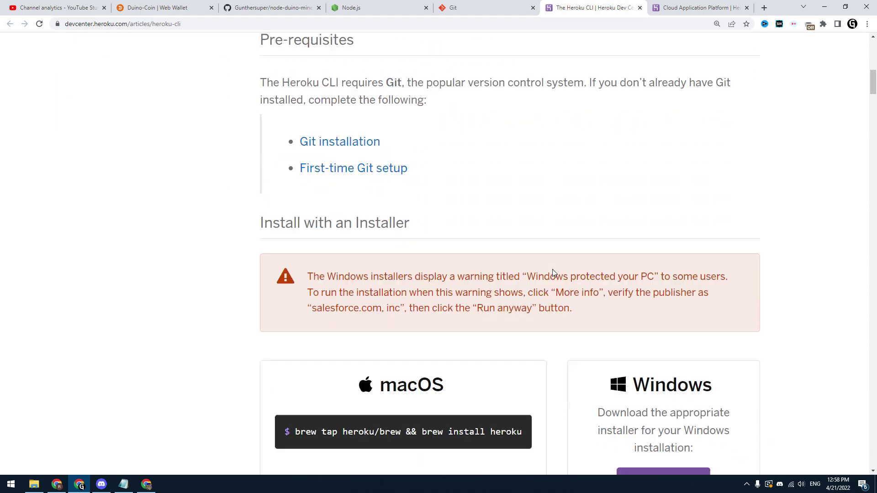
scroll(553, 272, "down", 2)
scroll(554, 273, "down", 1)
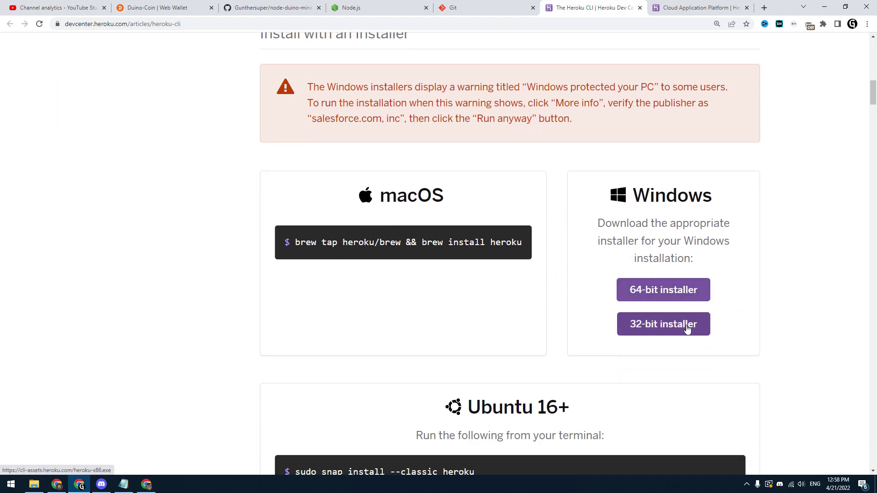
key("ctrl+Tab")
Submit the Heroku sign-up, set the password, accept the Terms of Service, and show the empty Duino-Coin wallet
left_click(523, 218)
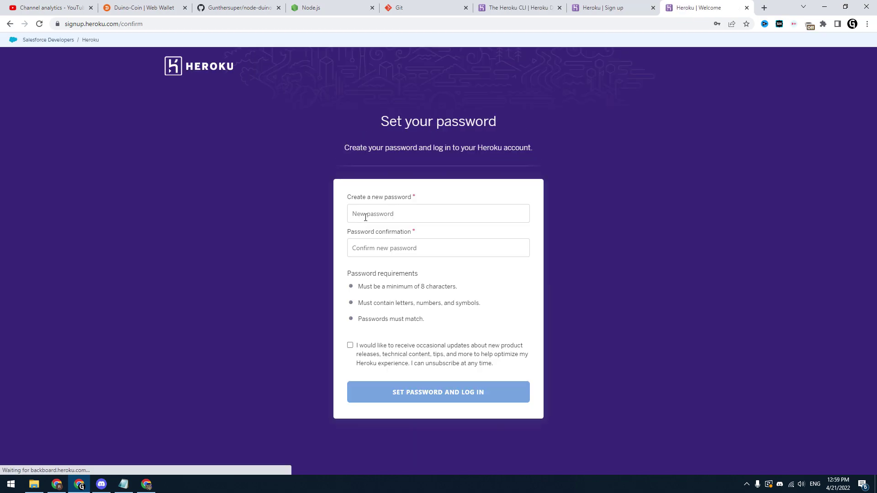
left_click(445, 389)
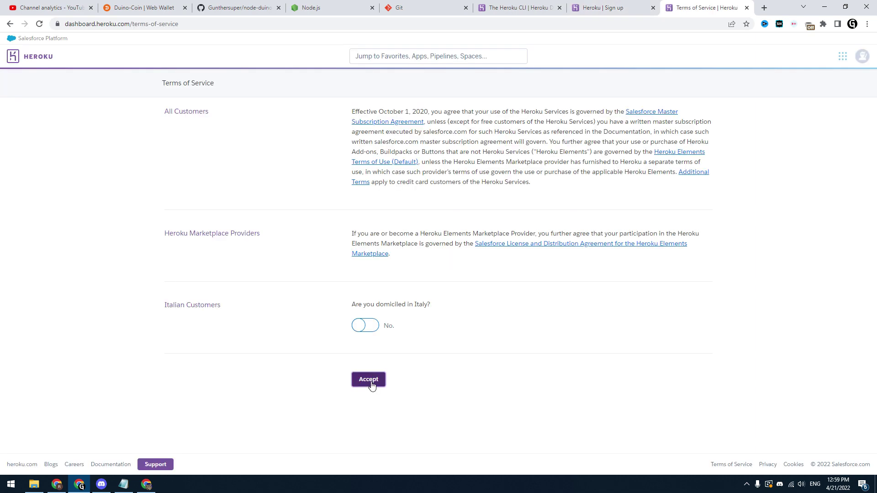
left_click(369, 380)
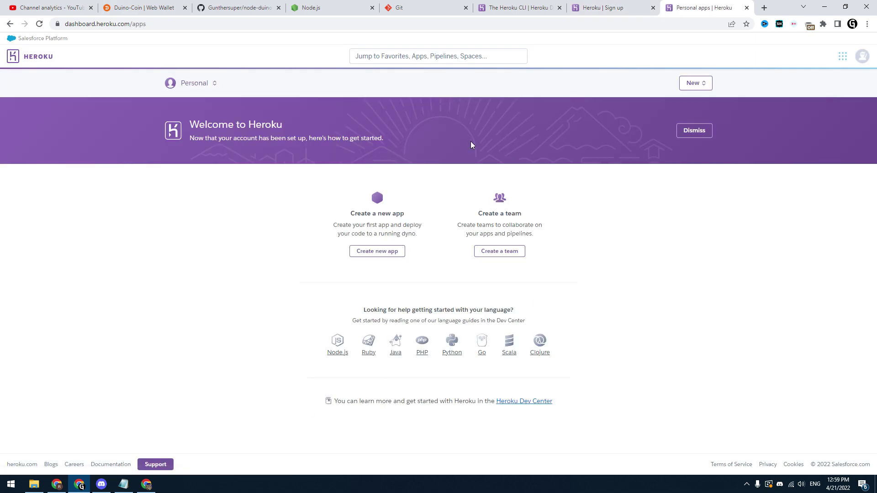
key("ctrl+2")
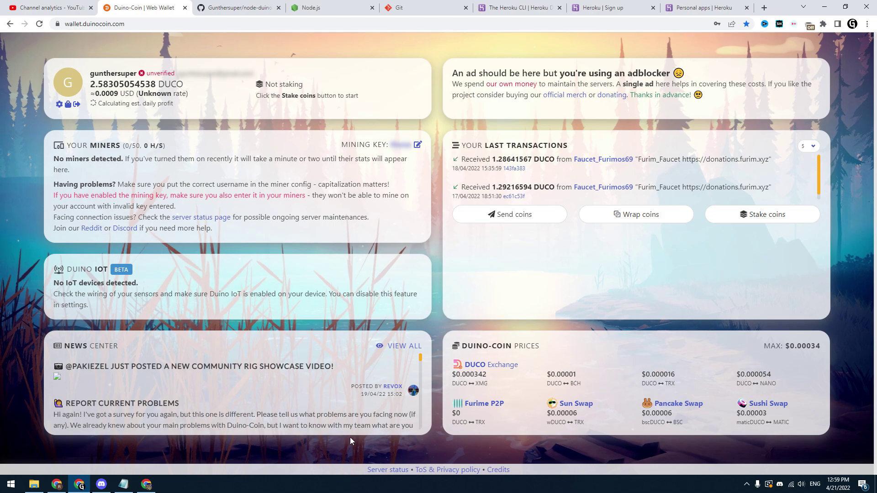
Read the node-duino-miner-heroku README on GitHub, then return to the Duino-Coin wallet
left_click(225, 7)
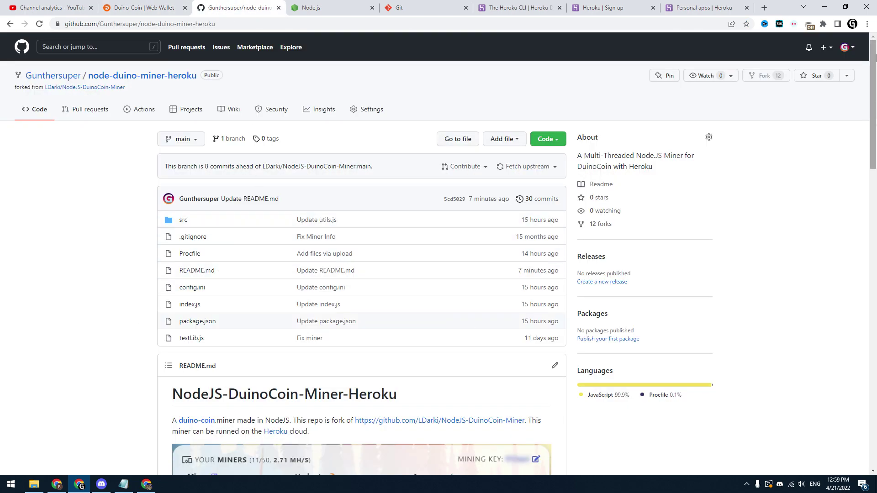
left_click_drag(875, 60, 874, 171)
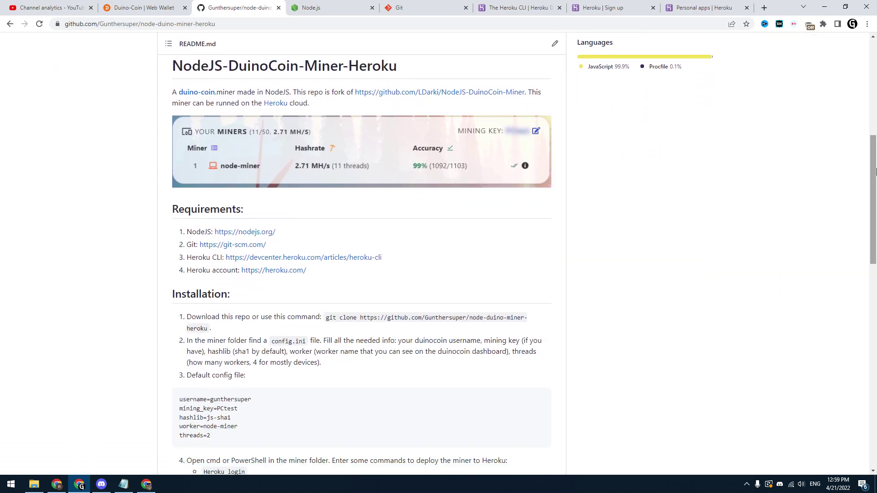
mouse_move(875, 172)
left_mouse_down()
mouse_move(875, 343)
mouse_move(875, 66)
left_mouse_up()
left_click(145, 8)
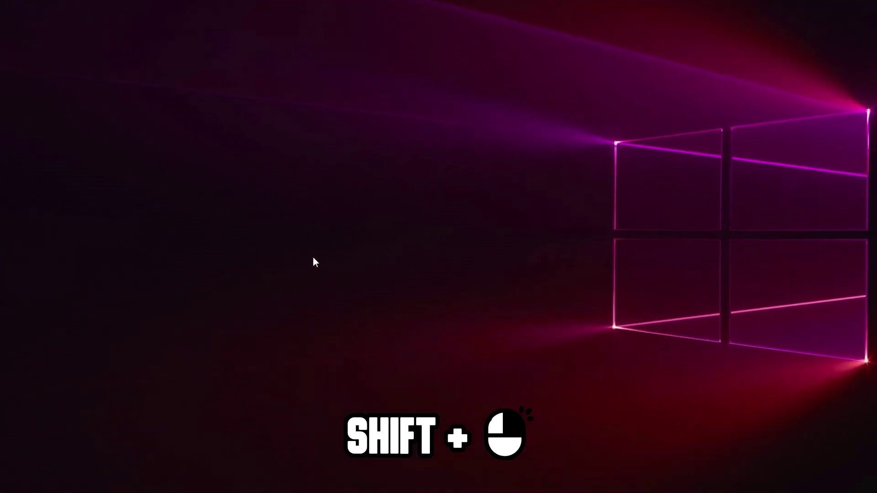
From a Desktop PowerShell, set the global Git user.email and clone node-duino-miner-heroku
right_click(186, 83, "shift")
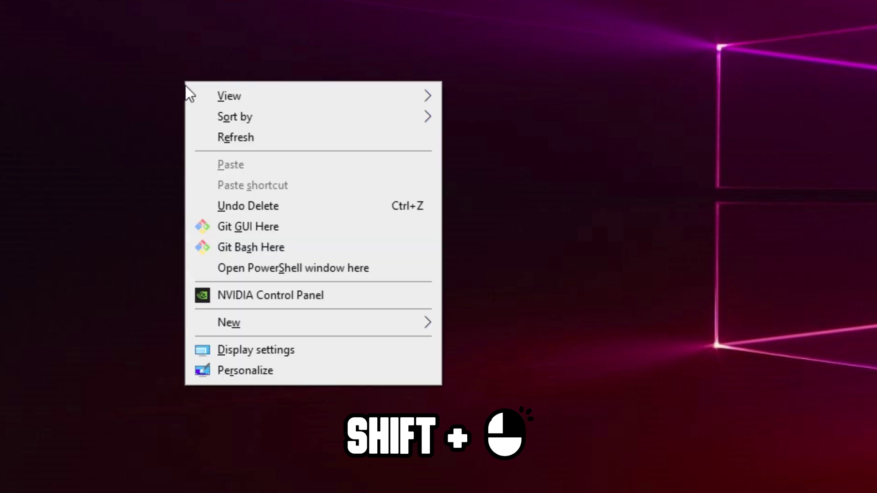
left_click(406, 278)
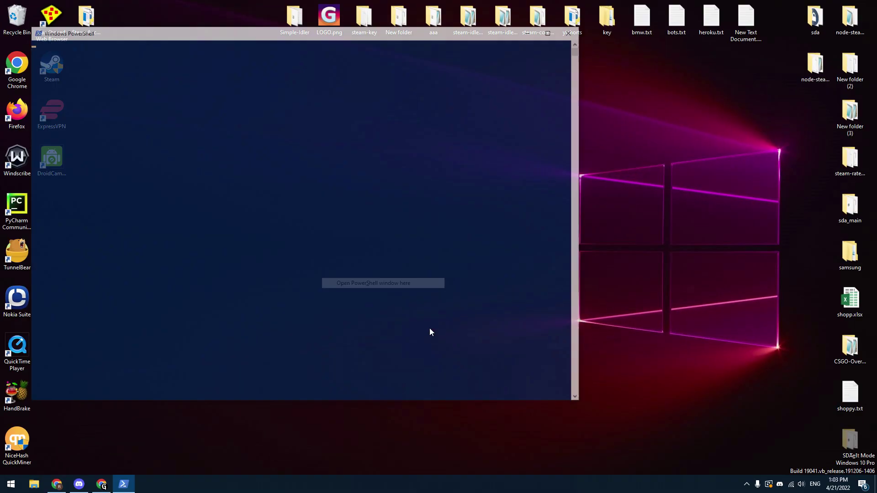
type("git ")
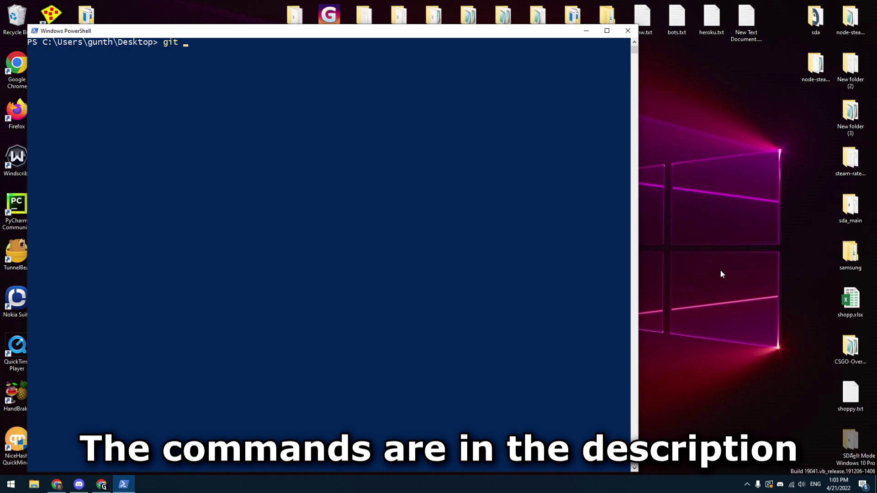
type("confi")
type("g --global ")
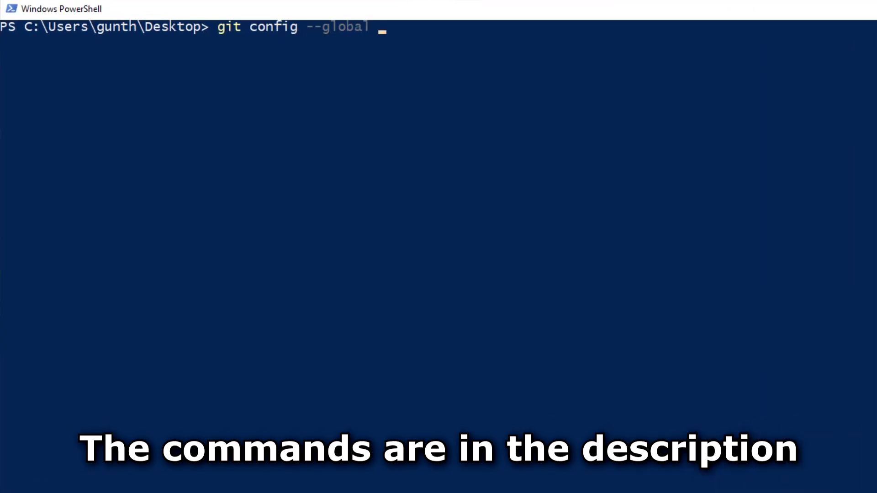
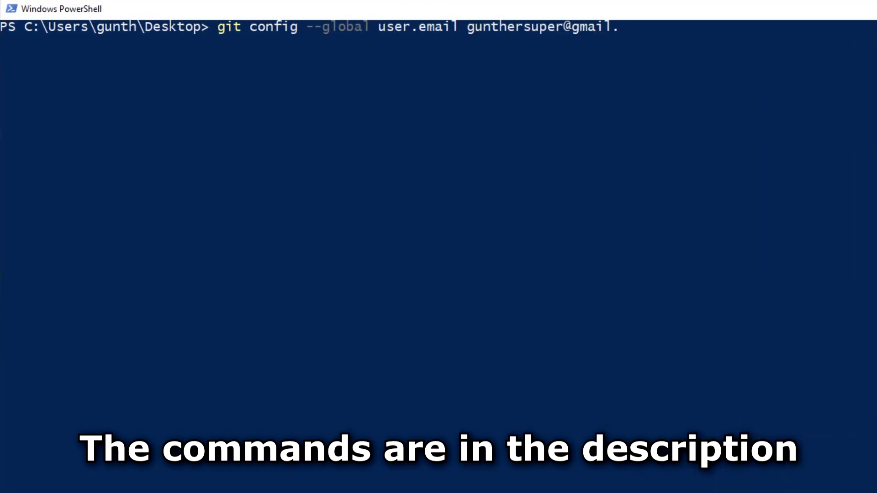
key("Return")
type("git clone ")
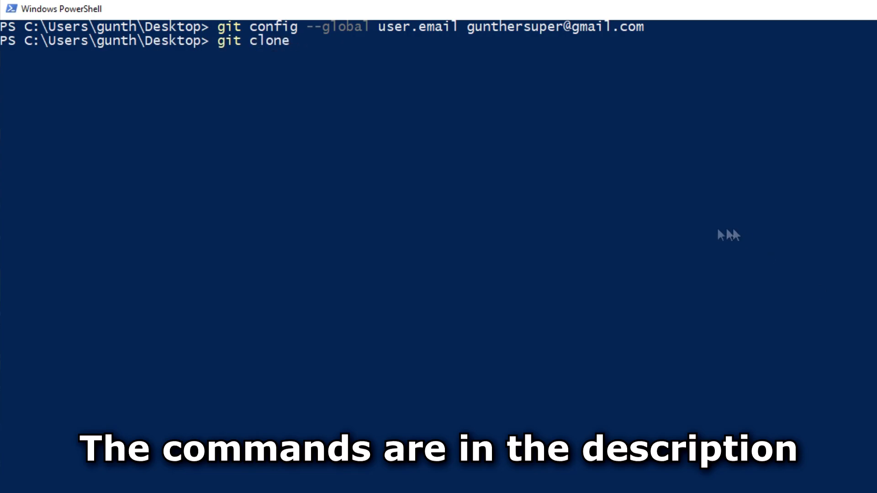
type("https://github.com/Gunthersuper/node-duino-miner-heroku")
key("Return")
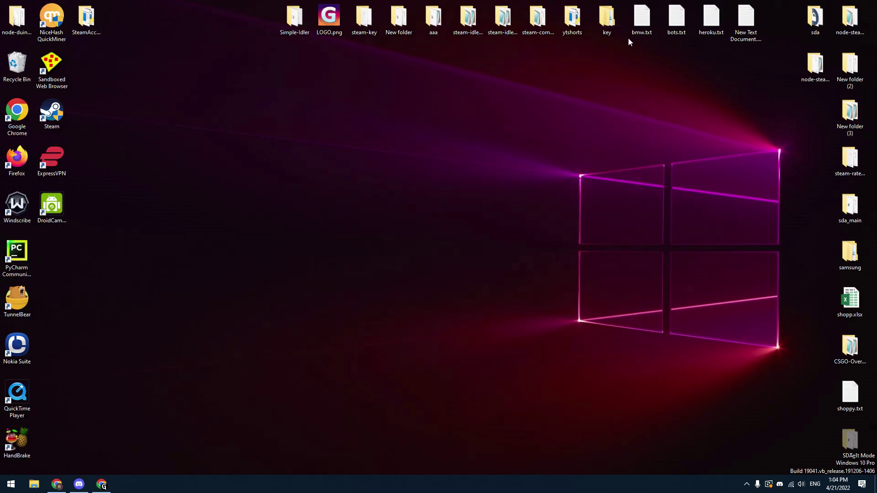
Open the cloned node-duino-miner-heroku folder and its config.ini in Notepad
left_click(12, 21)
left_click_drag(189, 106, 411, 165)
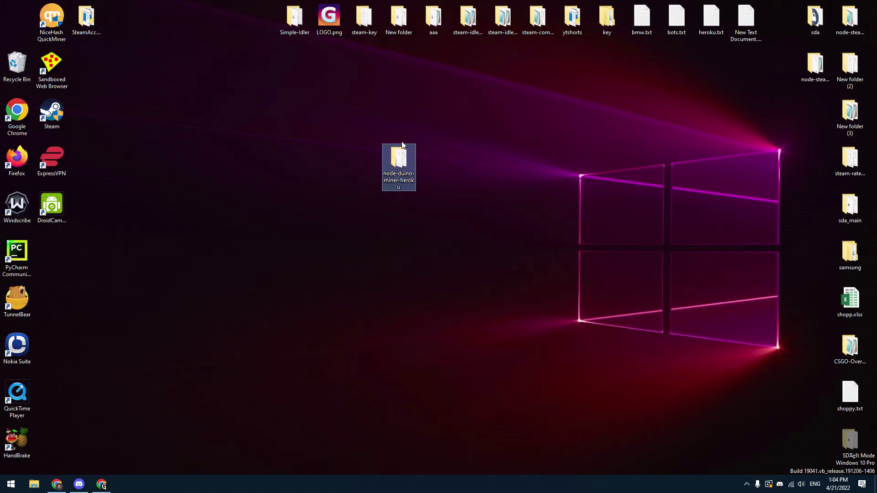
double_click(398, 160)
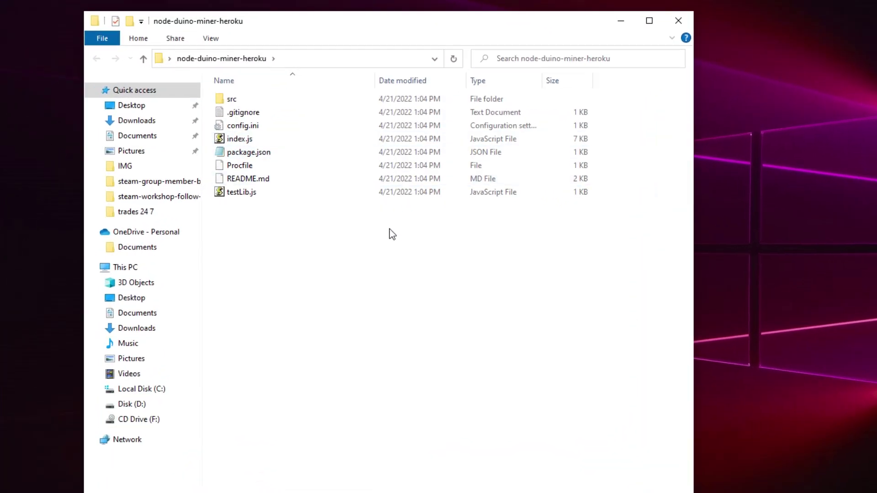
double_click(313, 120)
Review username gunthersuper, mining key, js-sha1 hashlib, node-miner worker and 2 threads, then close config.ini
left_click_drag(241, 85, 377, 87)
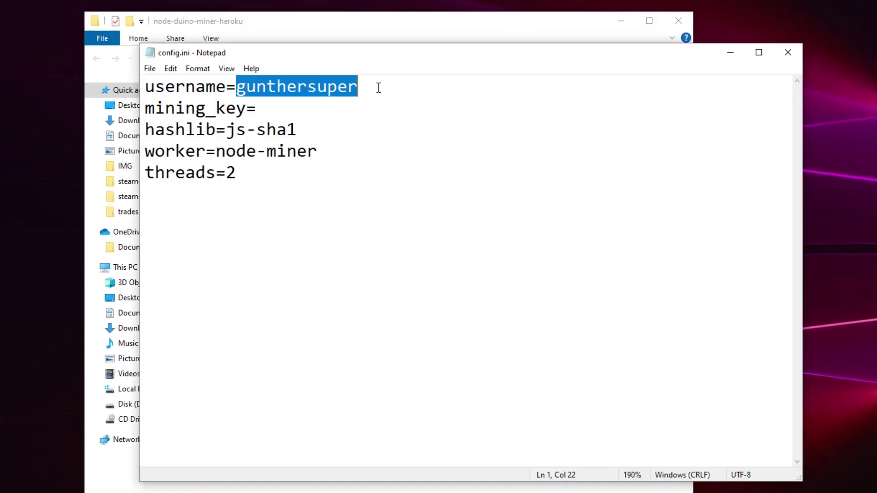
left_click(377, 87)
left_click_drag(252, 108, 145, 108)
left_click(309, 130)
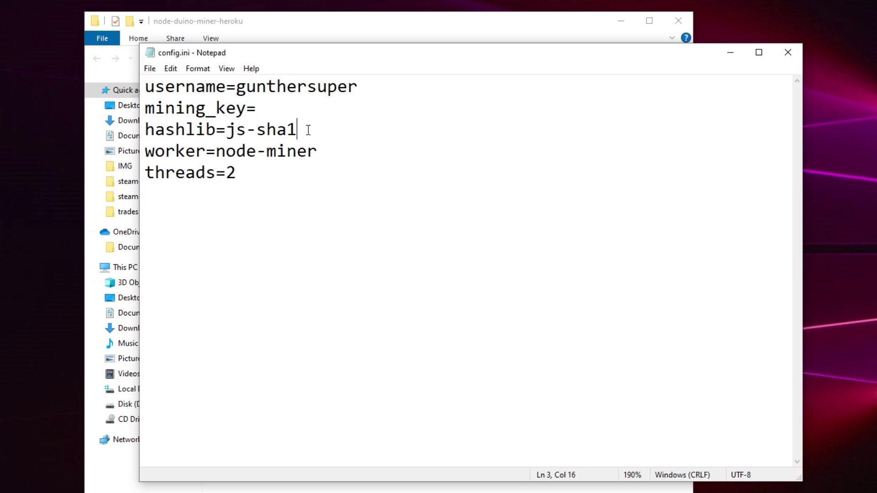
mouse_move(225, 127)
left_mouse_down()
mouse_move(347, 130)
mouse_move(216, 153)
mouse_move(173, 172)
left_mouse_up()
left_click(329, 138)
left_click(315, 188)
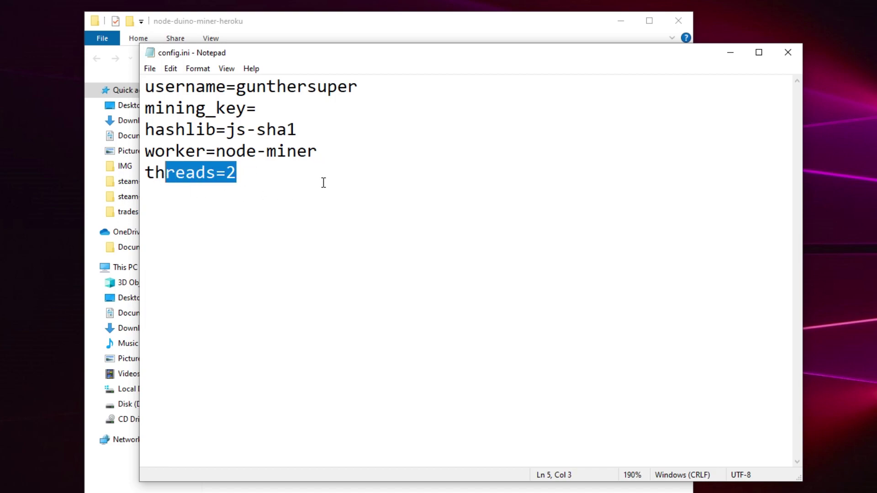
left_click(562, 295)
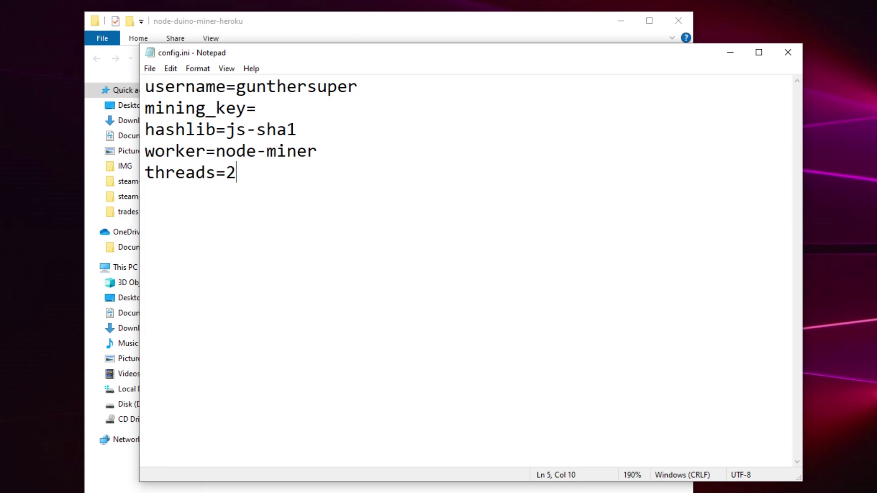
left_click(786, 53)
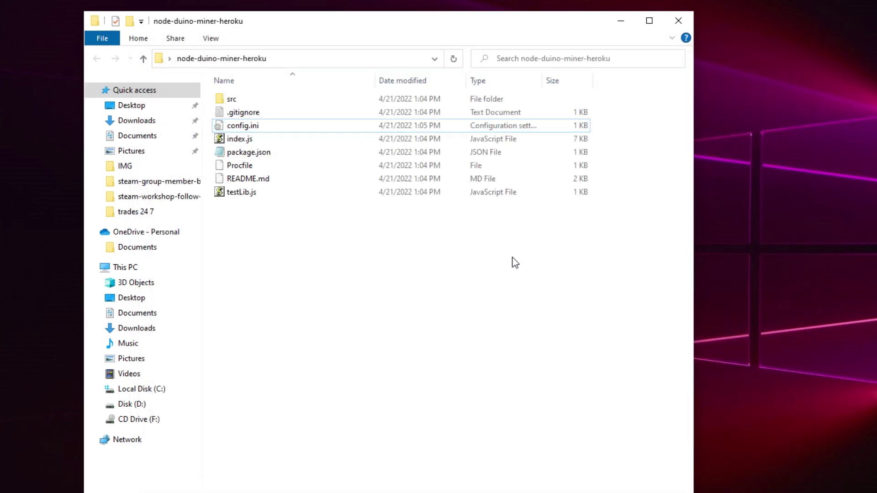
From PowerShell in the miner folder, run heroku login and approve it in the browser
right_click(351, 260, "shift")
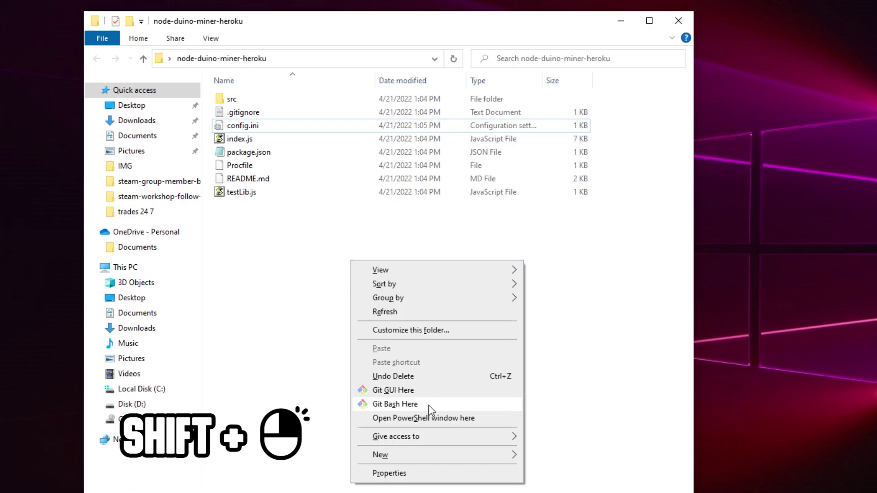
left_click(462, 421)
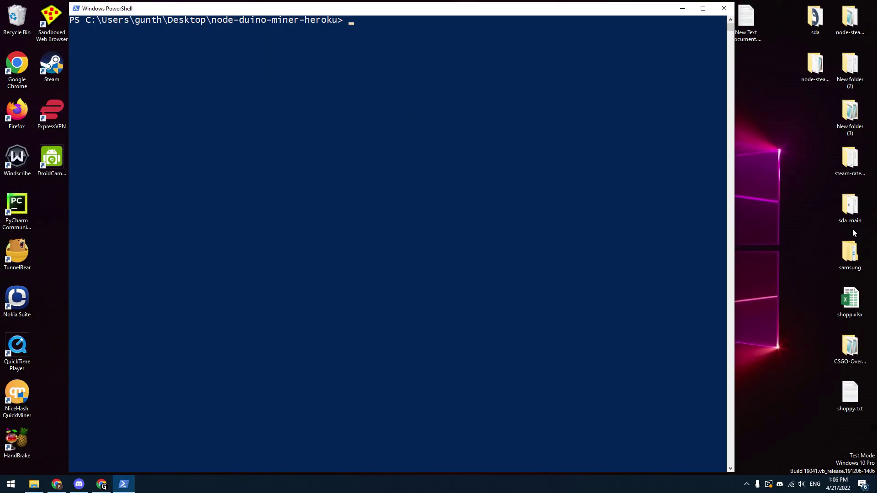
type("heroku login")
key("Return")
key("Return")
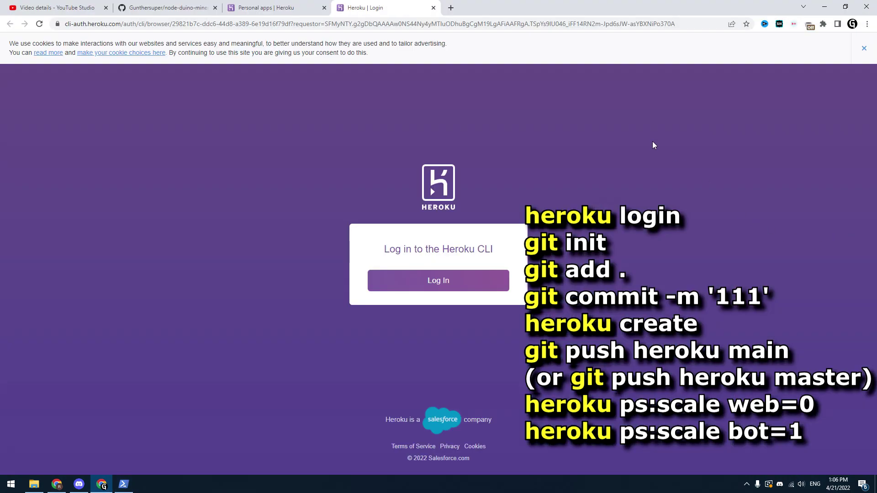
left_click(439, 279)
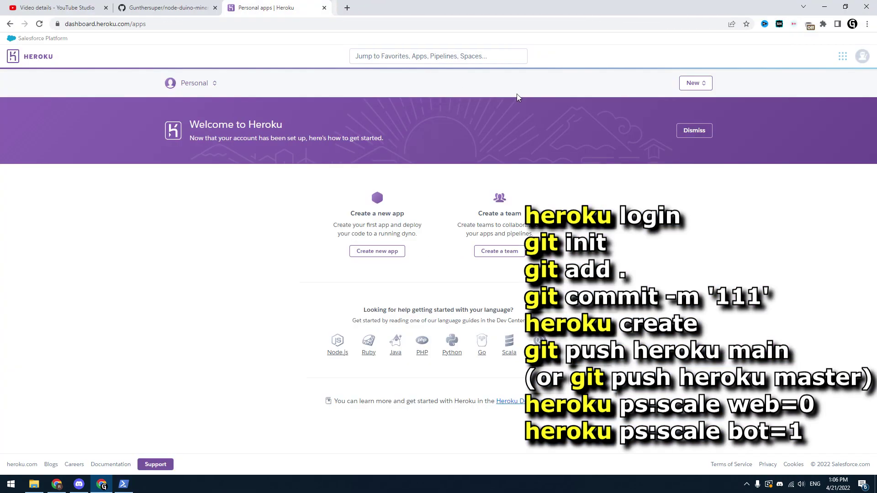
left_click(824, 6)
type("git init")
Initialize Git, stage and commit all files, and create the Heroku app young-wave-95069
key("Return")
type("git a")
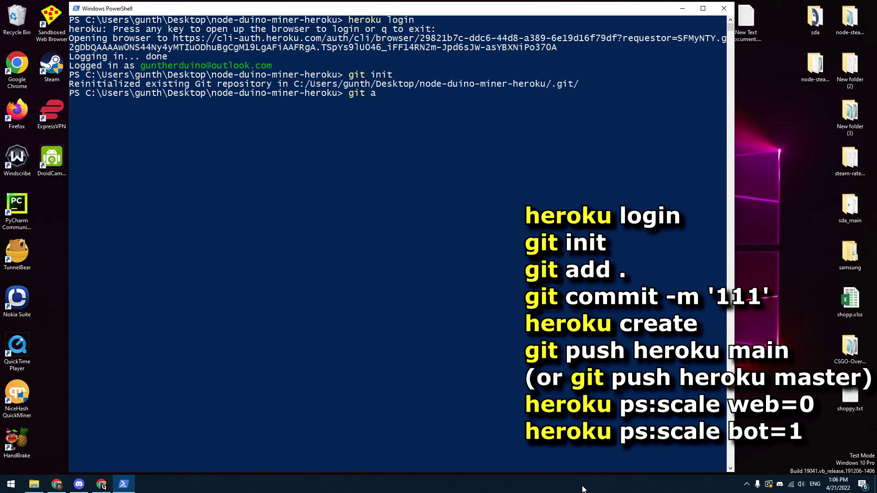
type("dd .")
key("Return")
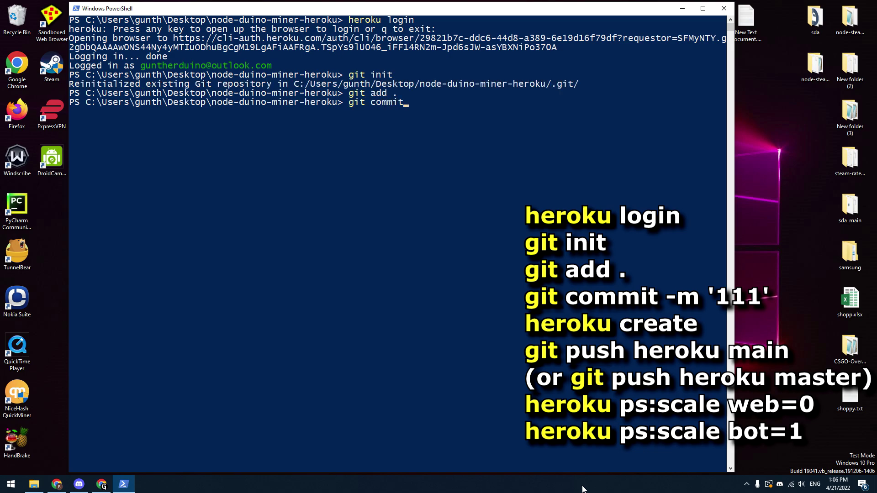
key("Return")
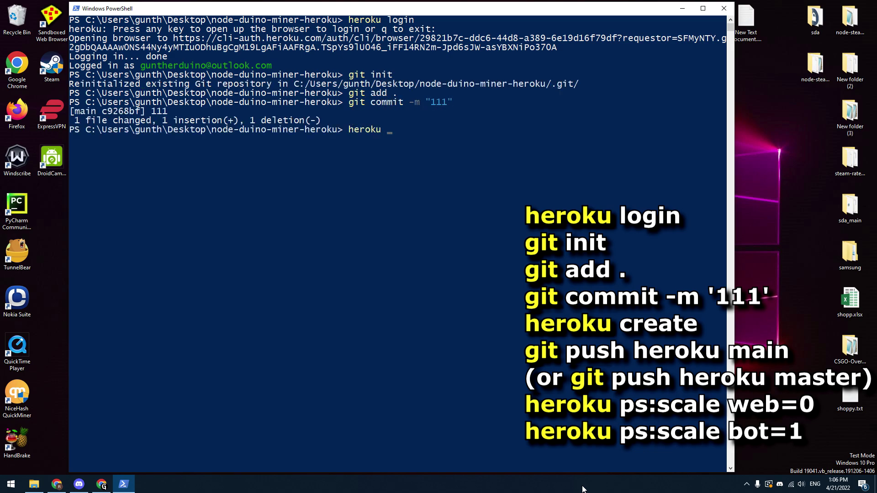
type("ate")
key("Return")
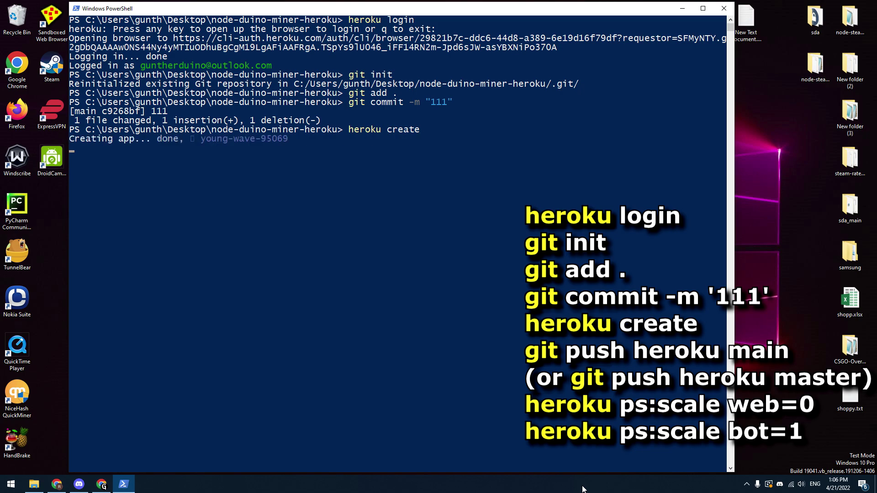
type("it push hero")
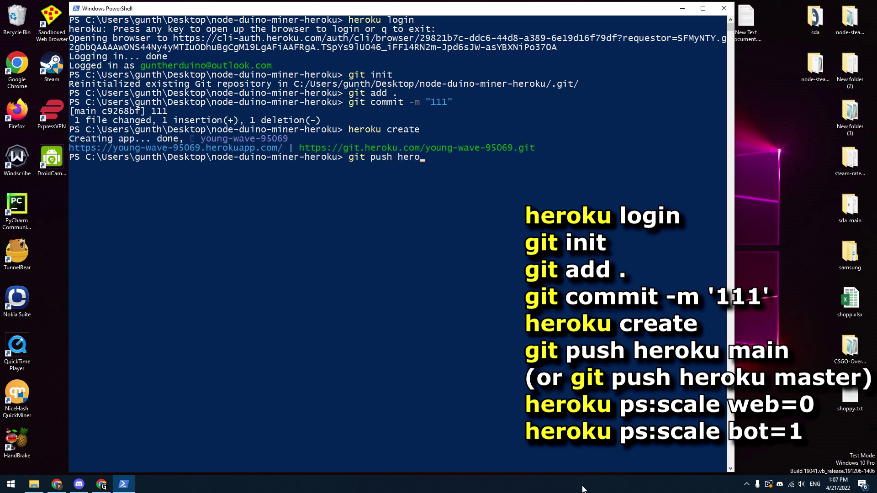
type("ku main")
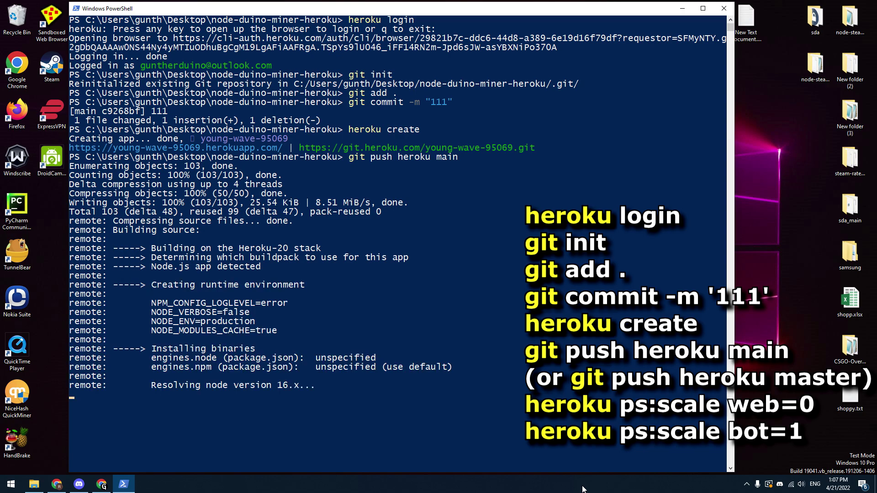
type("herok")
type("scale ")
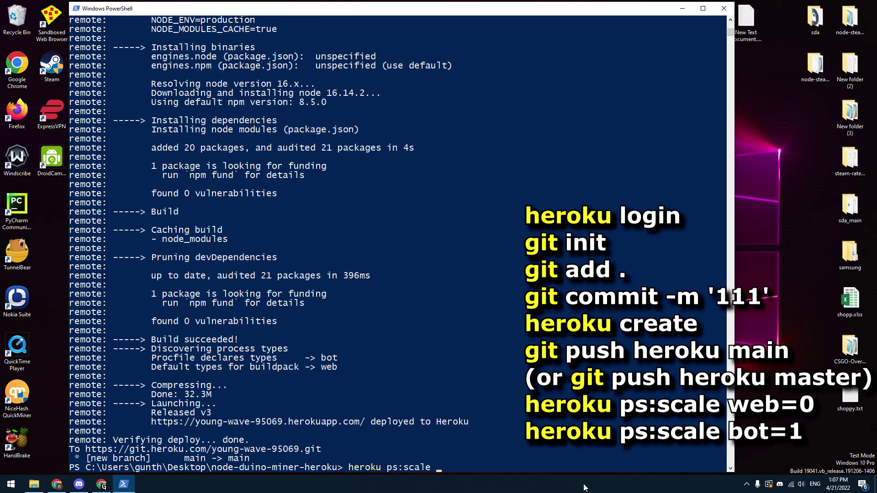
type("0")
Scale the app with heroku ps:scale to web=0 and bot=1
key("Return")
key("Up")
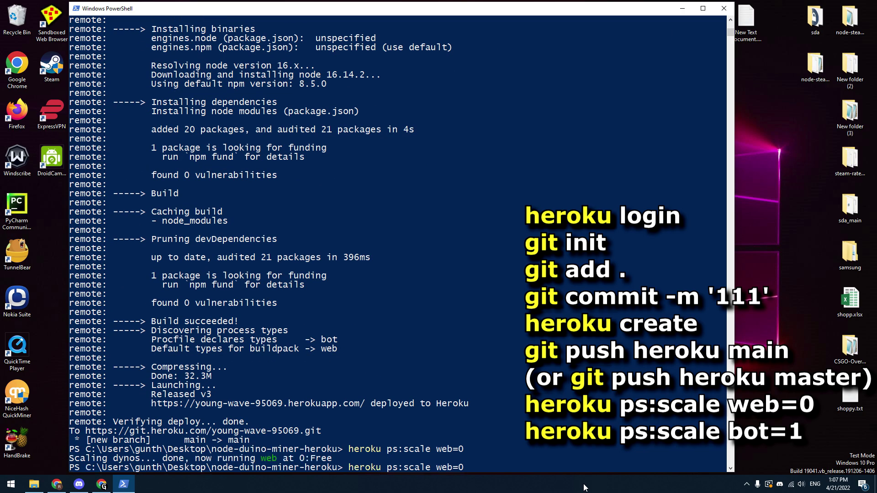
key("BackSpace")
key("BackSpace")
key("BackSpace")
type("b")
key("Return")
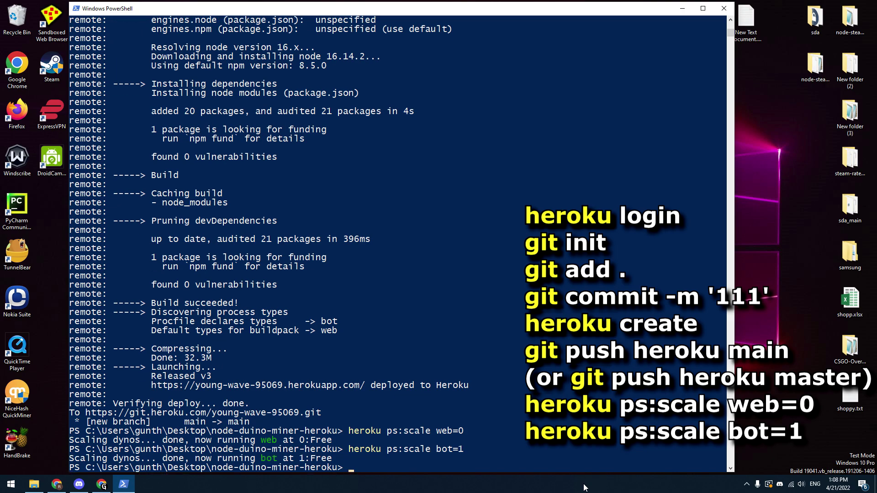
Open young-wave-95069 from the Heroku apps list and view its application logs
left_click(102, 485)
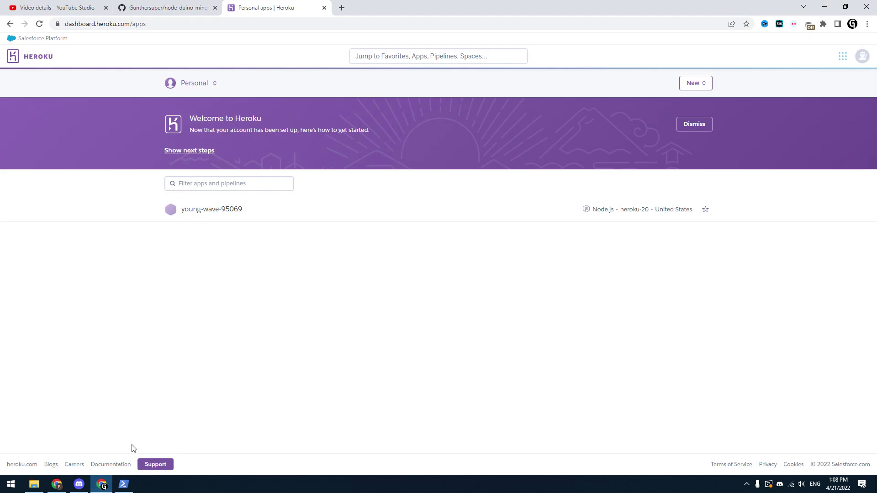
left_click(210, 210)
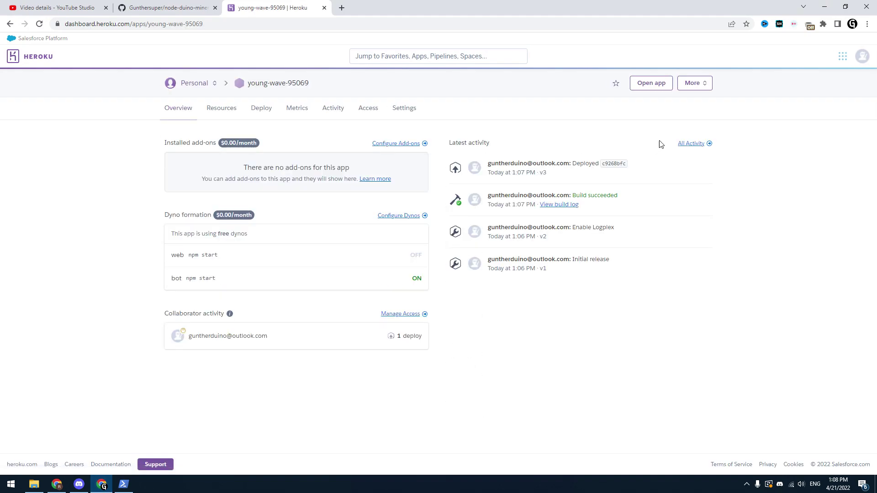
left_click(692, 83)
left_click(540, 146)
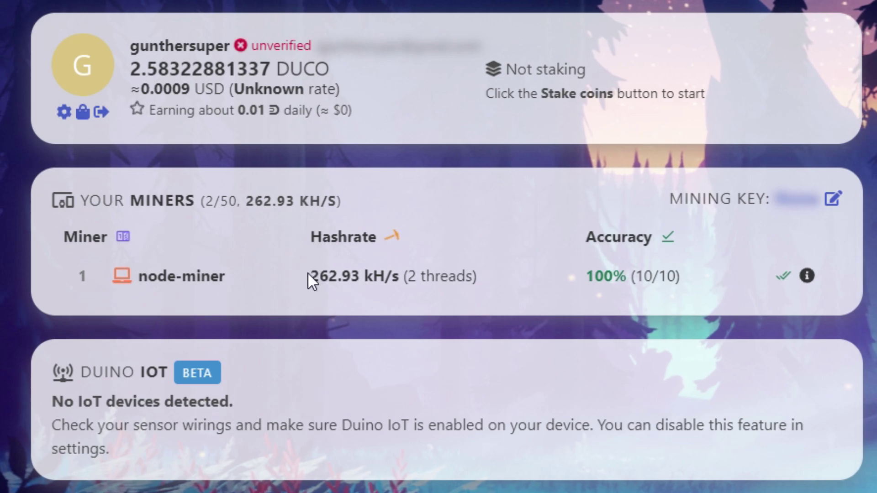
left_click_drag(308, 276, 492, 274)
left_click(498, 272)
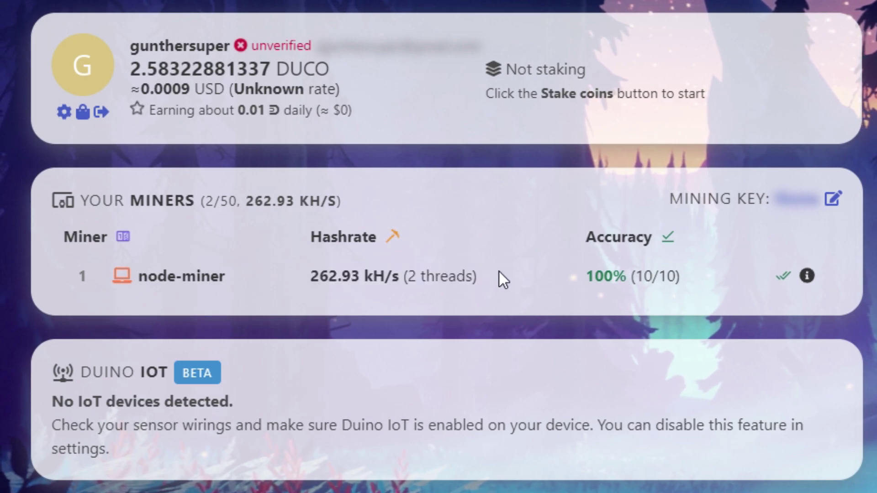
left_click_drag(713, 277, 582, 277)
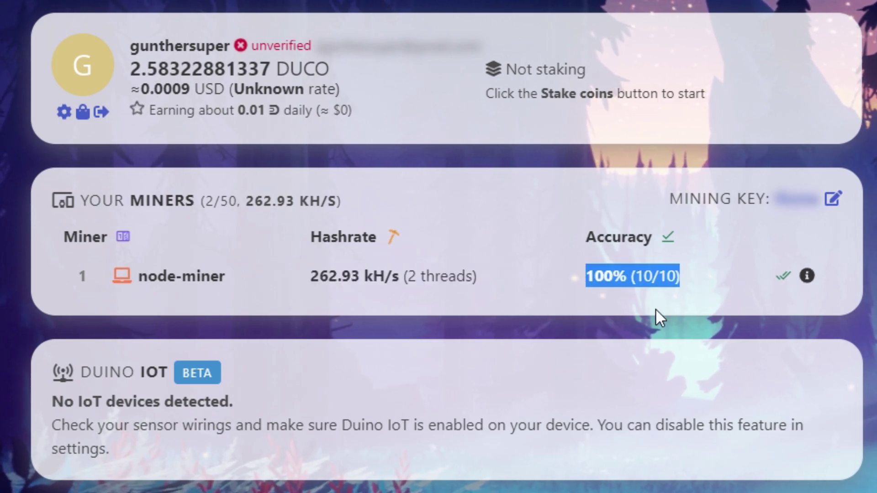
left_click(655, 309)
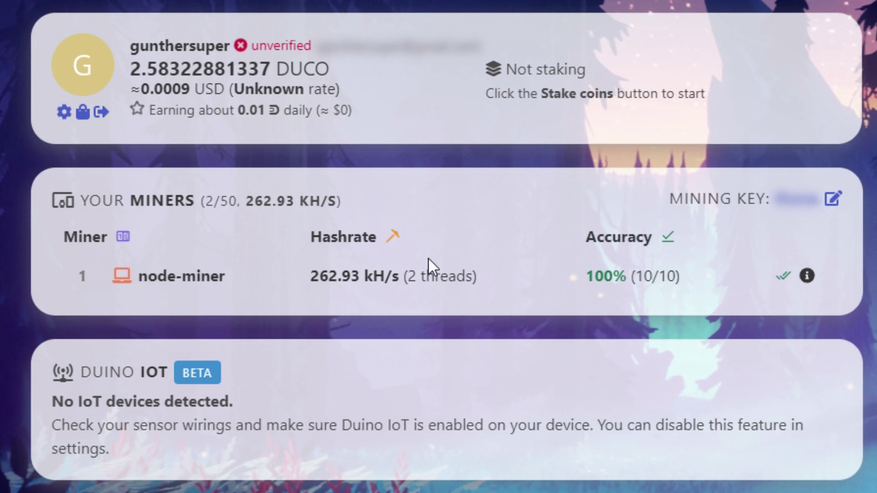
left_click_drag(310, 275, 371, 274)
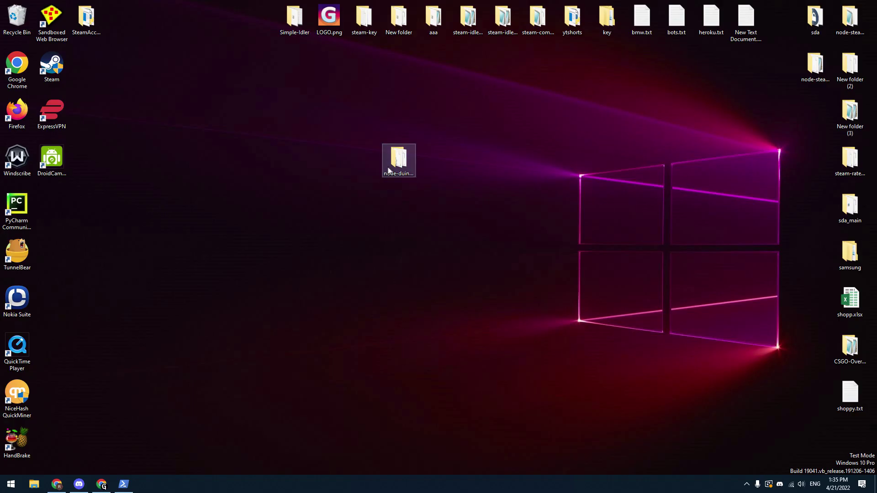
Show hidden items, delete the .git folder from node-duino-miner-heroku, and open PowerShell there
double_click(388, 170)
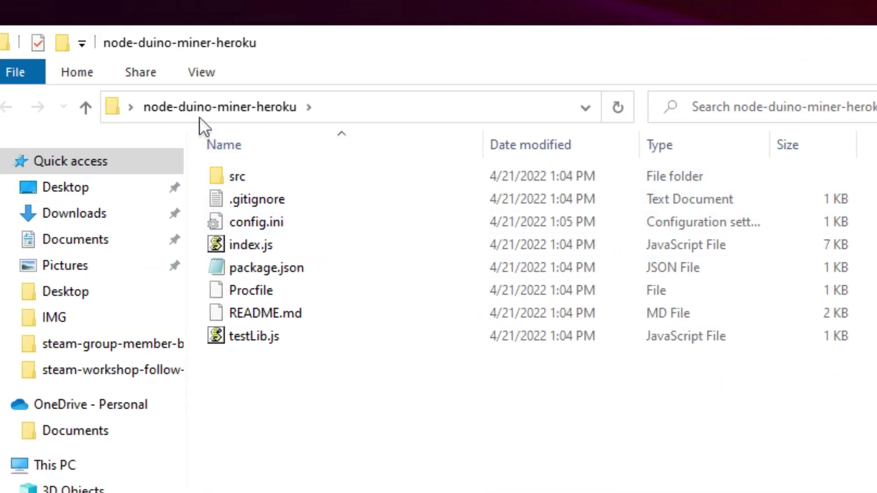
left_click(275, 96)
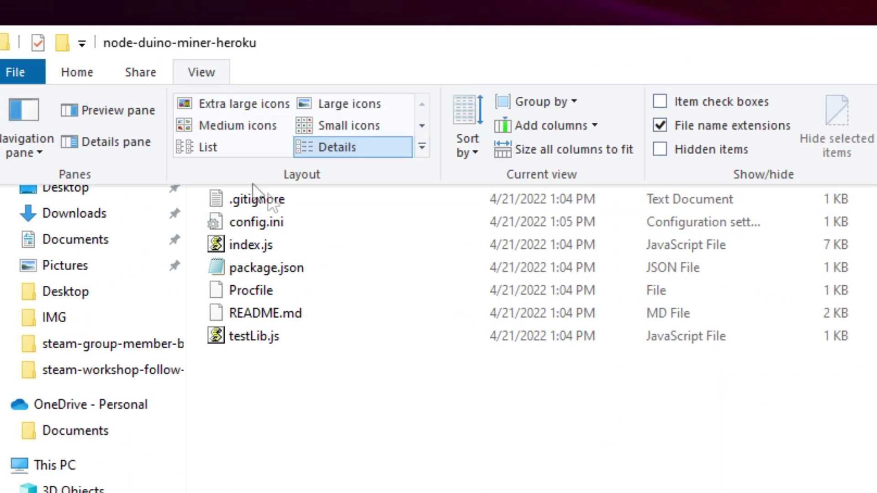
left_click(659, 150)
left_click(361, 112)
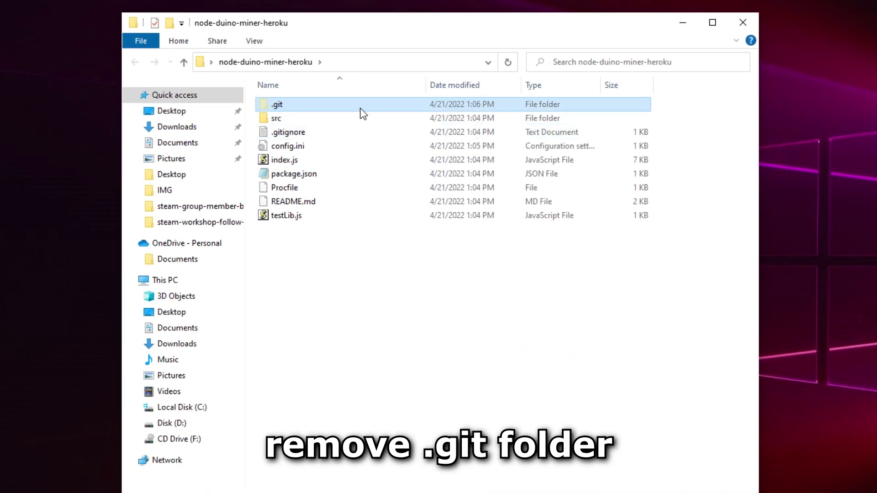
key("Delete")
right_click(425, 276)
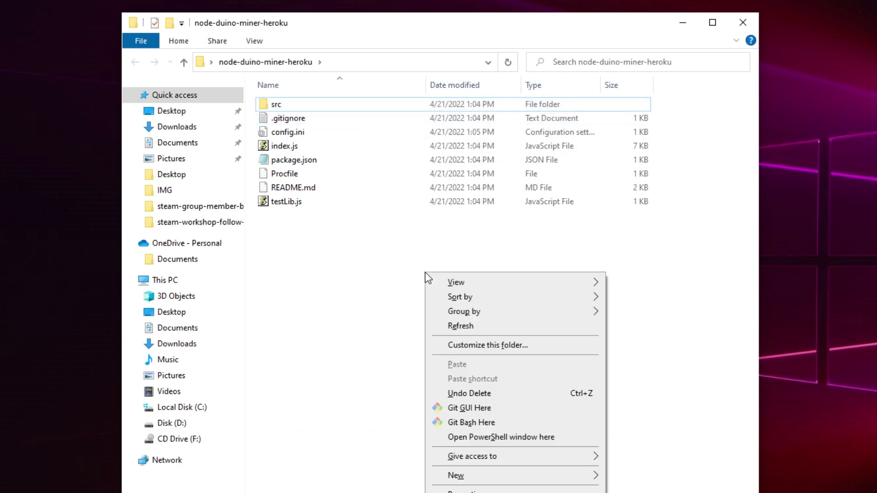
left_click(480, 437)
type("git init")
Run git init, add, commit -m "1111", heroku create, and push to the new app sleepy-citadel-38528
key("Return")
type("git add .")
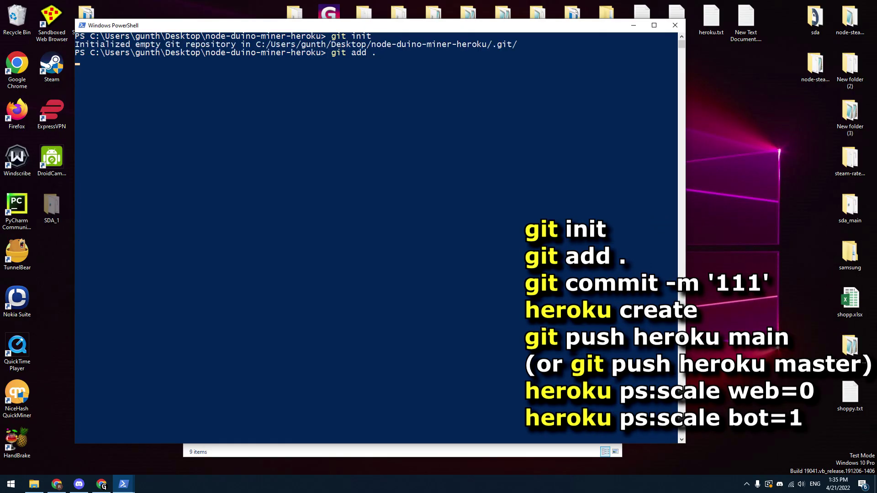
type("git commit -m \"1111\"")
key("Return")
type("heroku create")
key("Return")
type("git push heroku main")
key("Return")
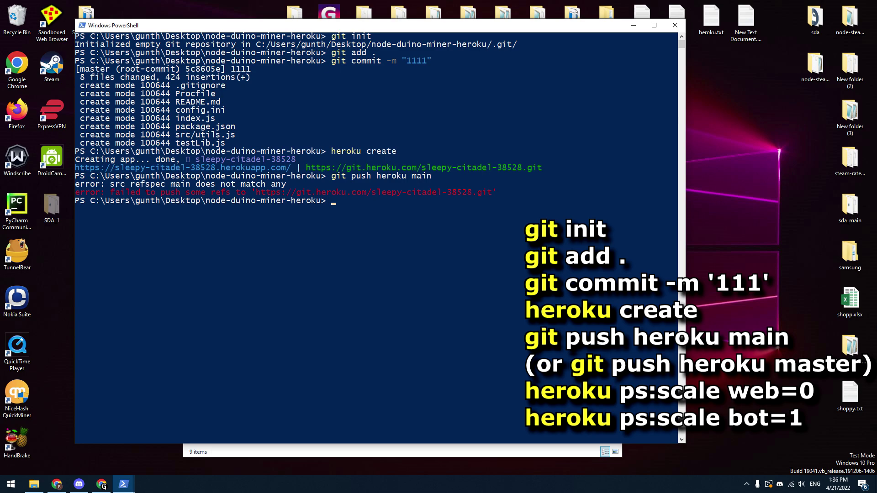
type("git push heroku master")
key("Return")
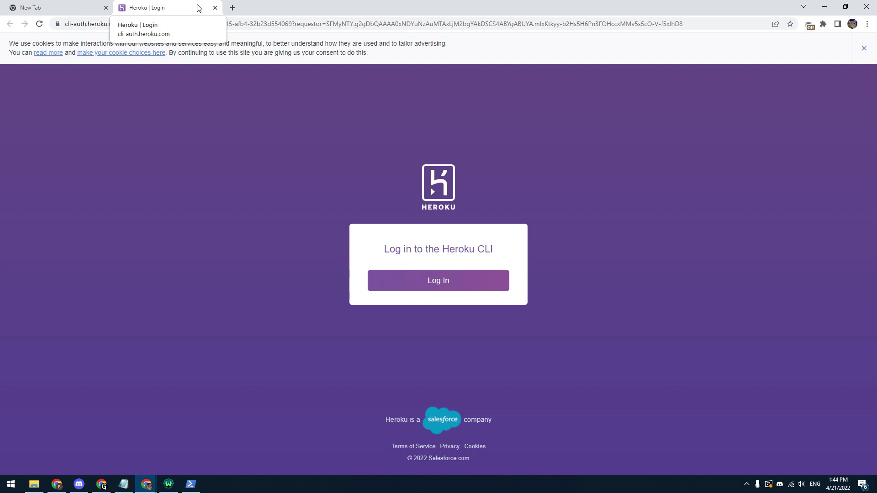
Approve the Heroku CLI login and show the wallet with node-miner hashing on 50 threads
left_click(453, 280)
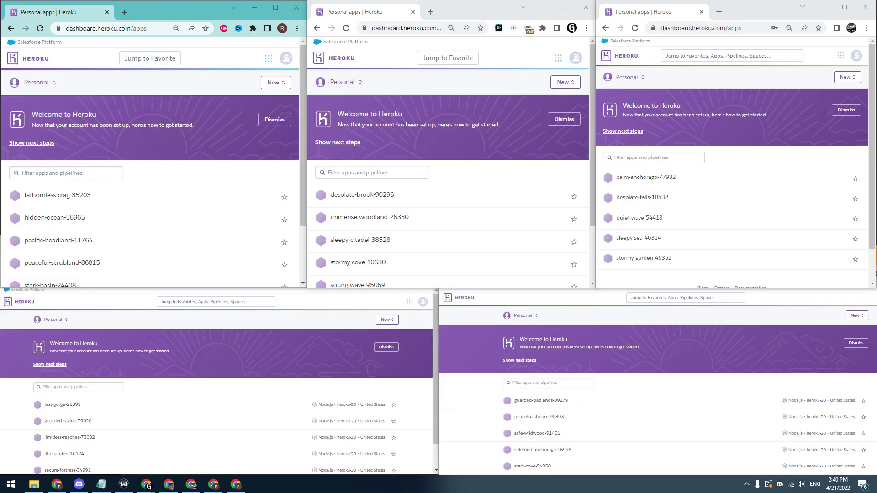
mouse_move(146, 485)
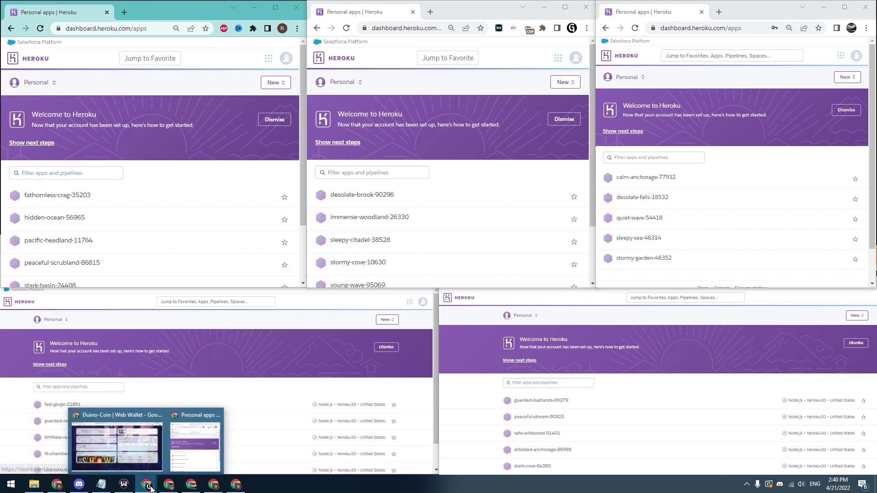
left_click(119, 452)
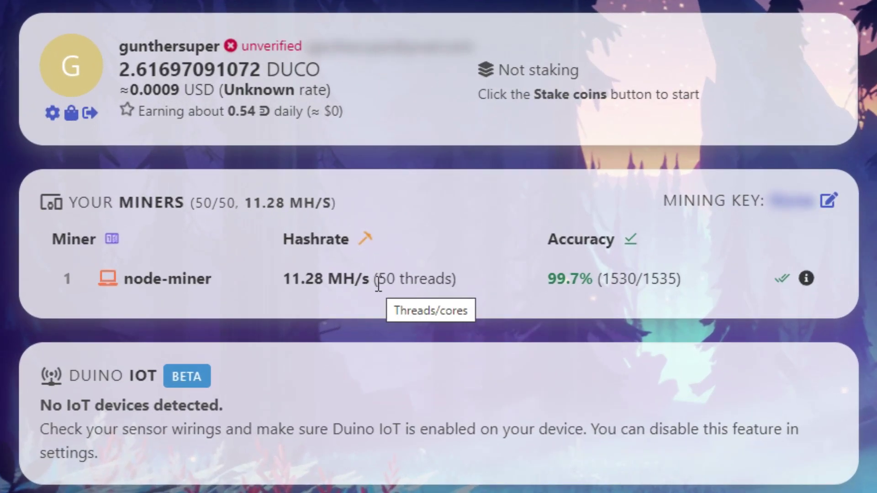
left_click_drag(377, 279, 461, 276)
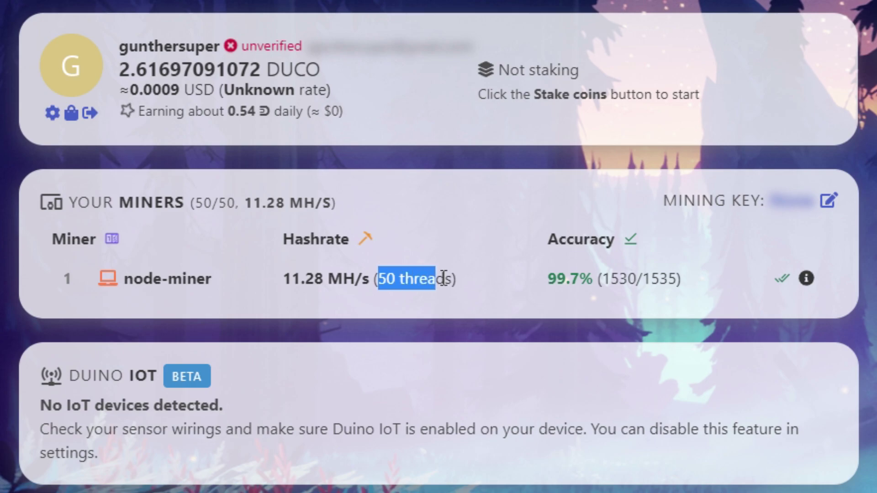
left_click(476, 277)
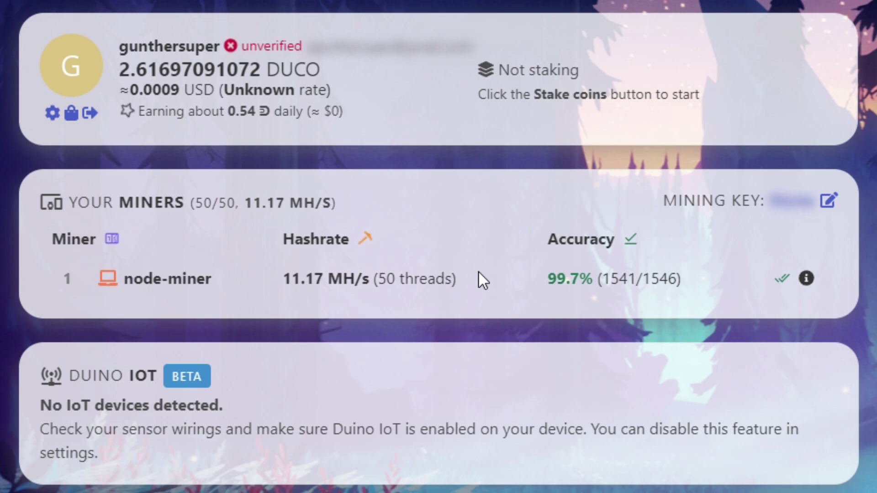
left_click_drag(274, 290, 459, 283)
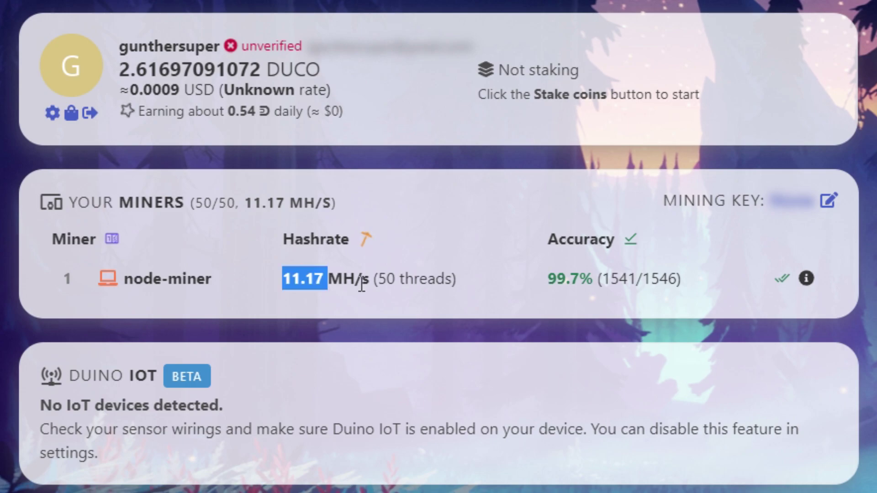
left_click(469, 279)
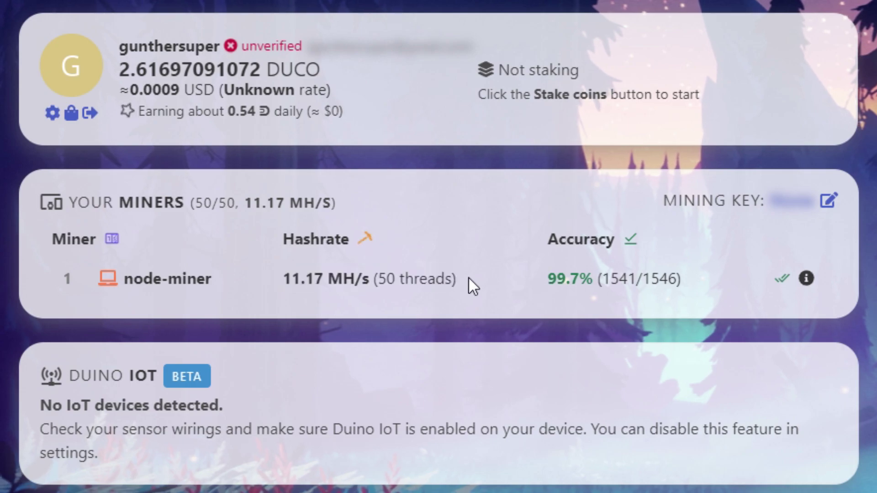